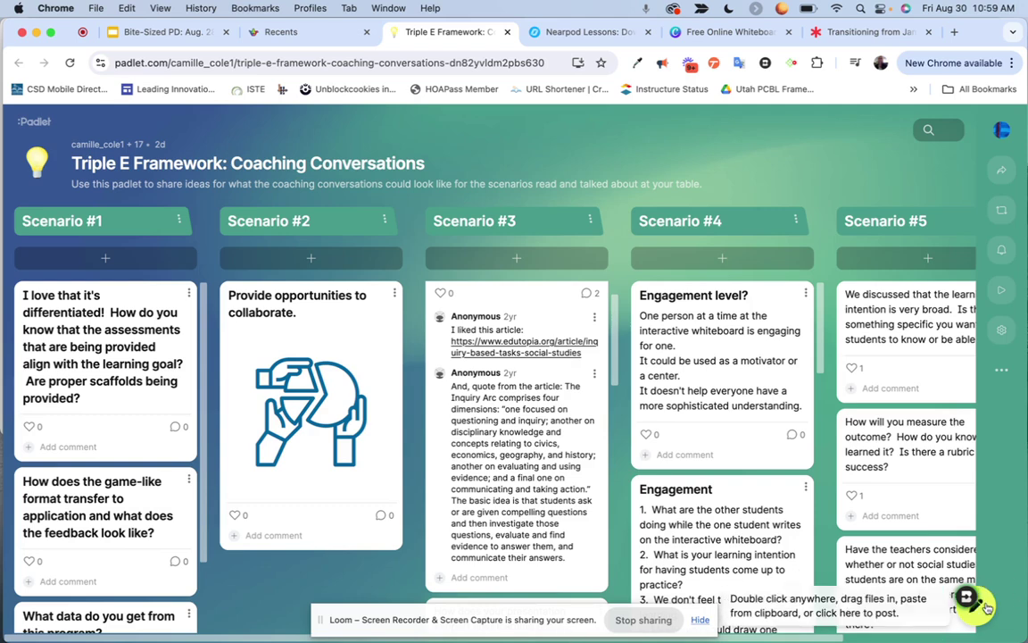
{"action": "left_click", "coordinate": [987, 607]}
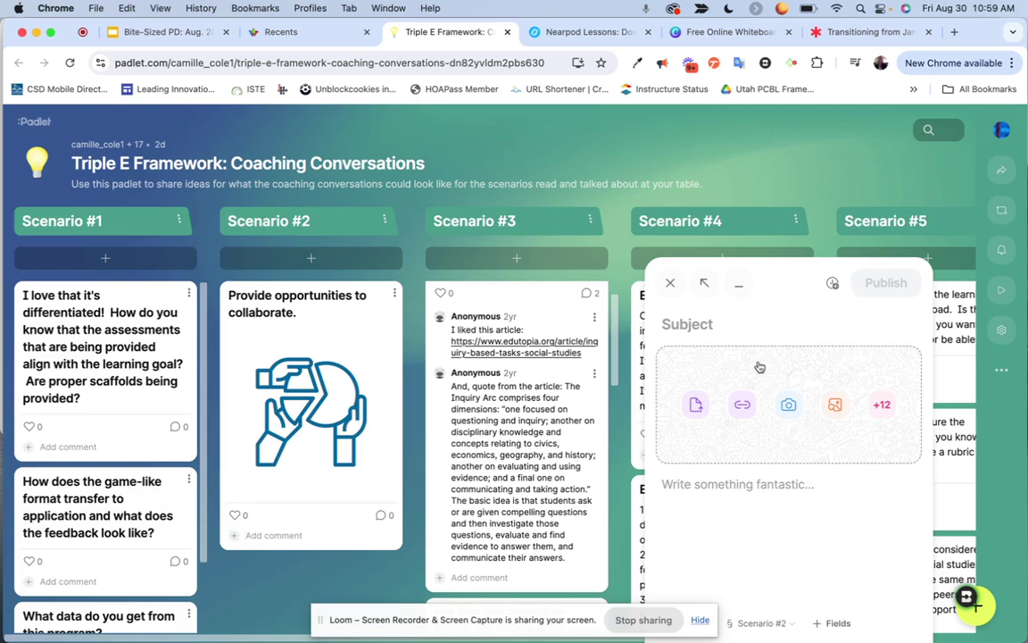
{"action": "left_click", "coordinate": [668, 283]}
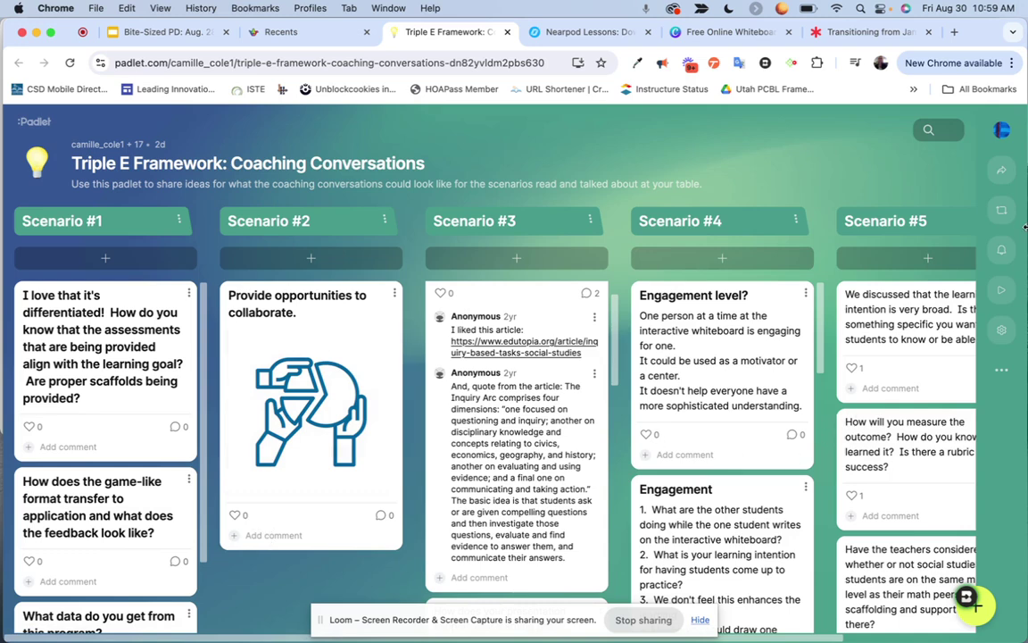
{"action": "left_click", "coordinate": [1002, 336]}
{"action": "scroll", "coordinate": [949, 292], "scroll_direction": "down", "scroll_amount": 1}
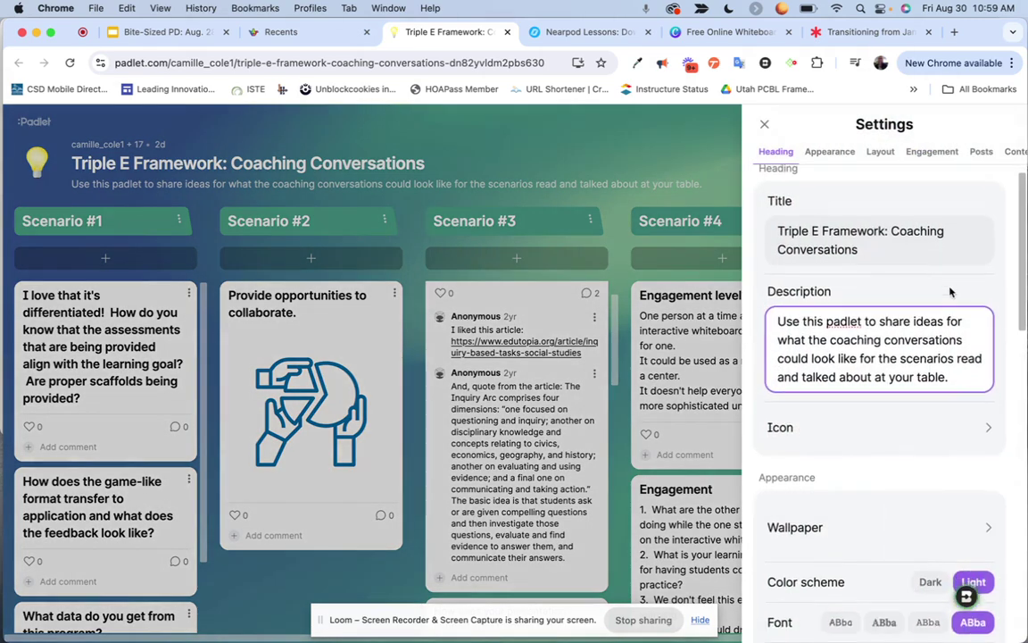
{"action": "scroll", "coordinate": [949, 292], "scroll_direction": "down", "scroll_amount": 5}
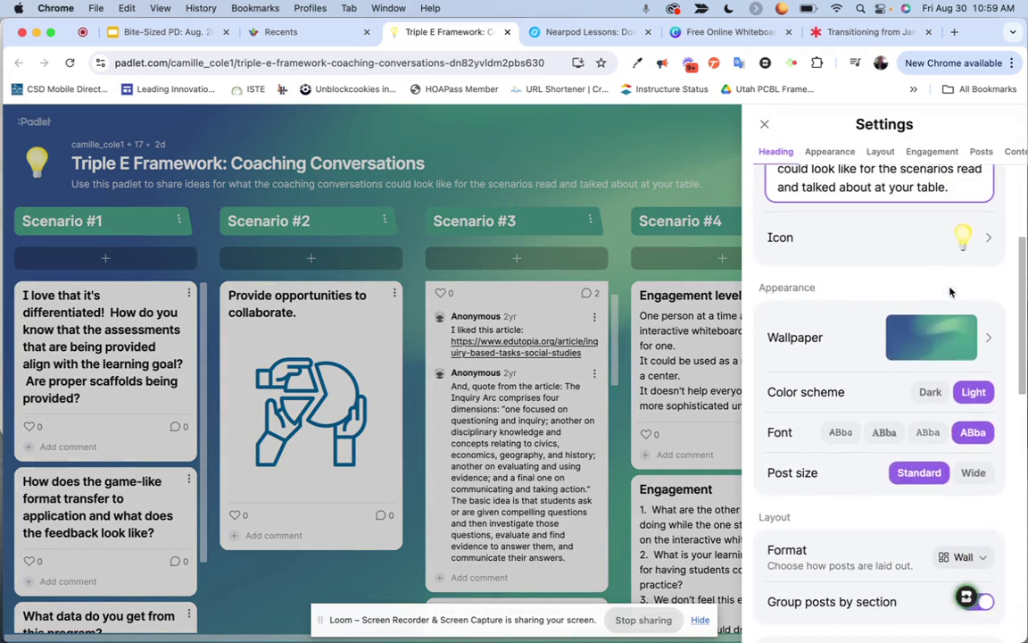
{"action": "scroll", "coordinate": [861, 429], "scroll_direction": "down", "scroll_amount": 3}
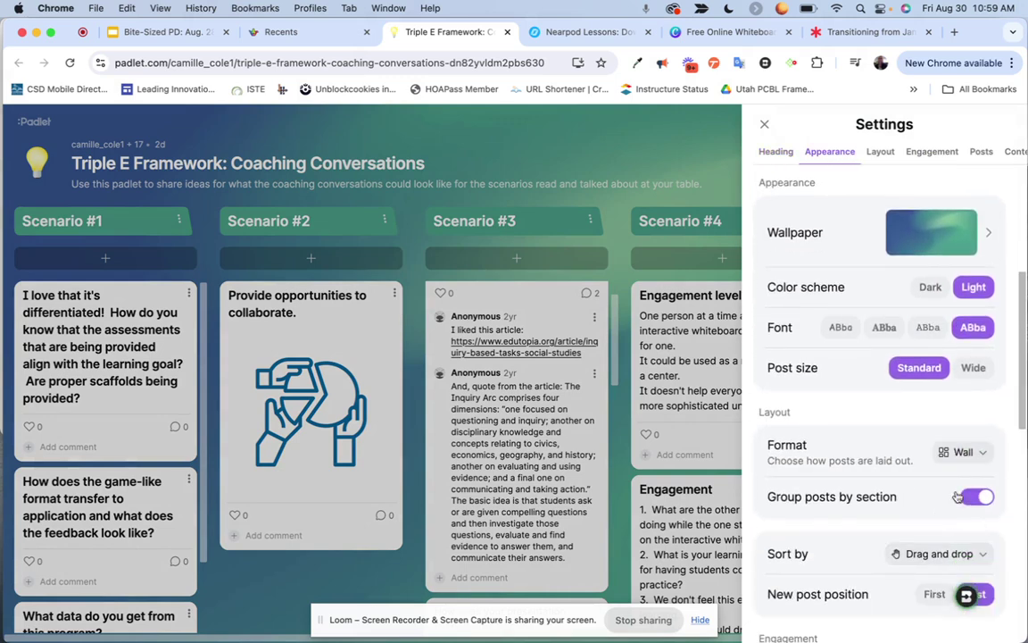
{"action": "left_click", "coordinate": [981, 464]}
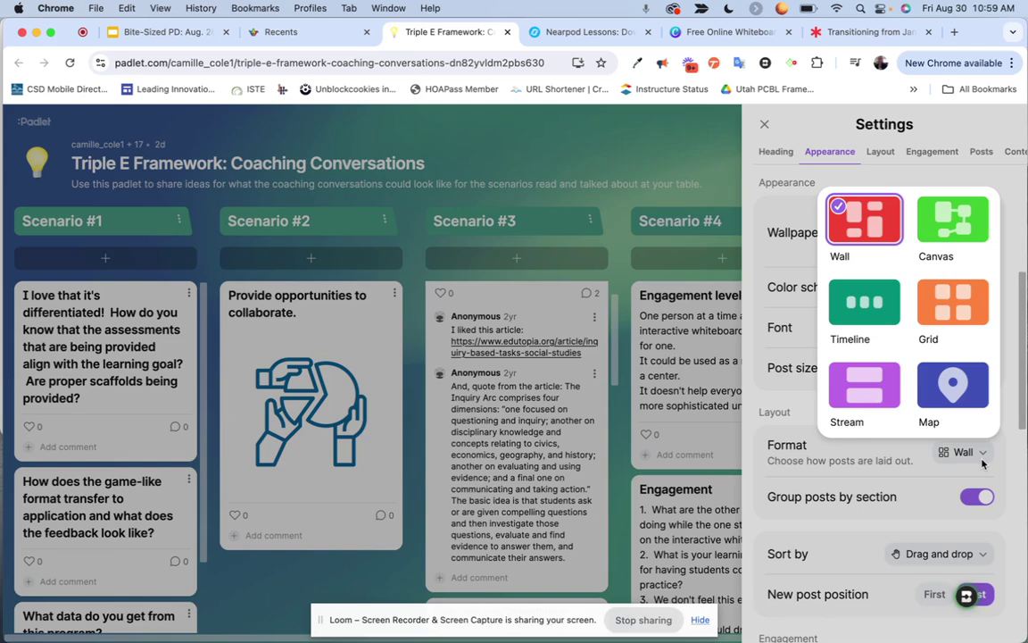
{"action": "left_click", "coordinate": [786, 437]}
{"action": "scroll", "coordinate": [812, 455], "scroll_direction": "down", "scroll_amount": 5}
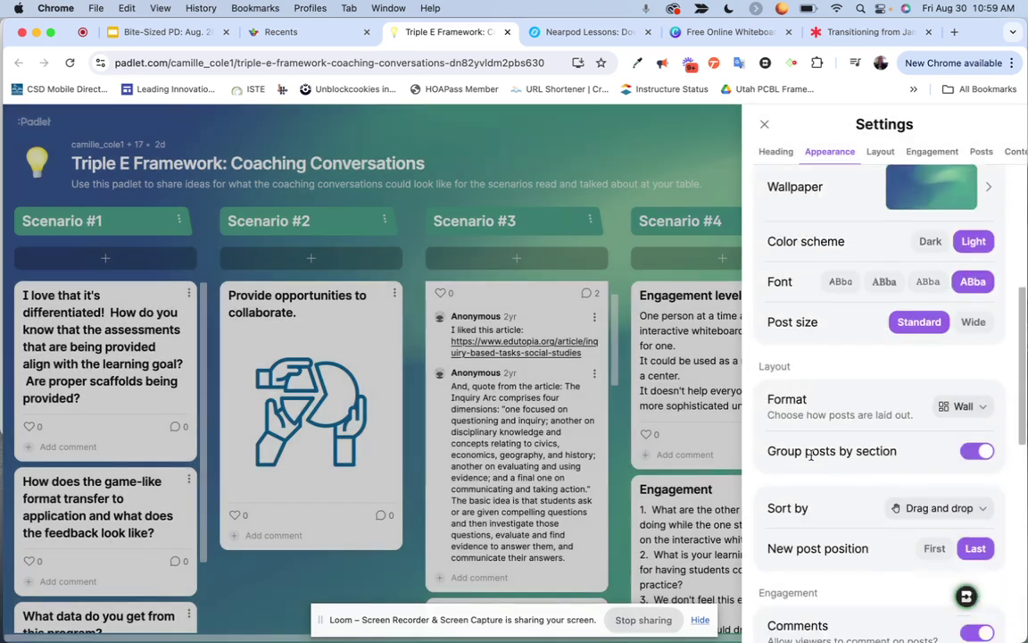
{"action": "scroll", "coordinate": [812, 460], "scroll_direction": "down", "scroll_amount": 1}
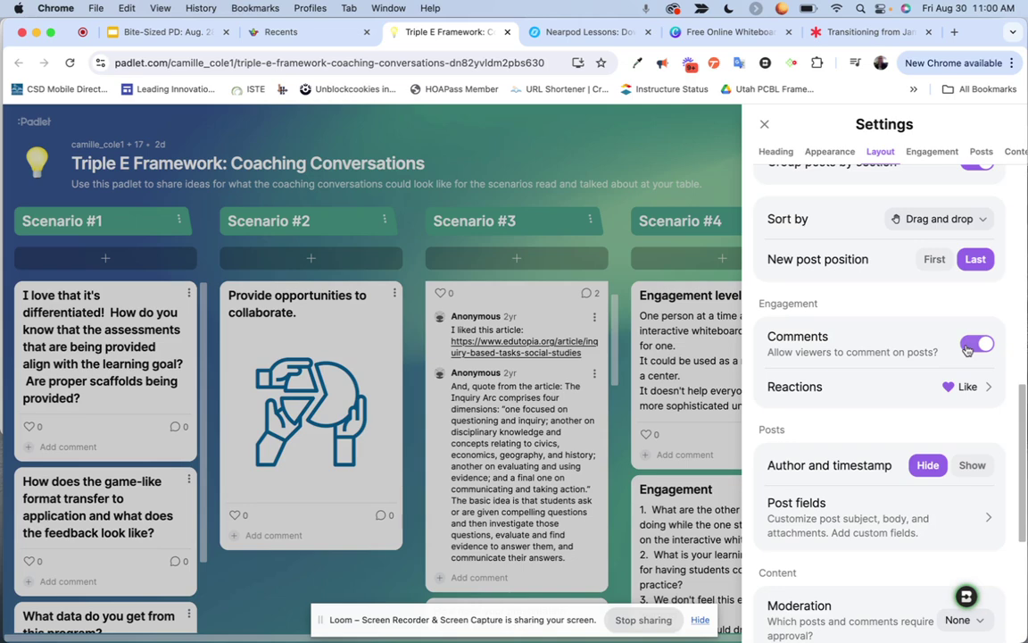
{"action": "scroll", "coordinate": [967, 348], "scroll_direction": "down", "scroll_amount": 4}
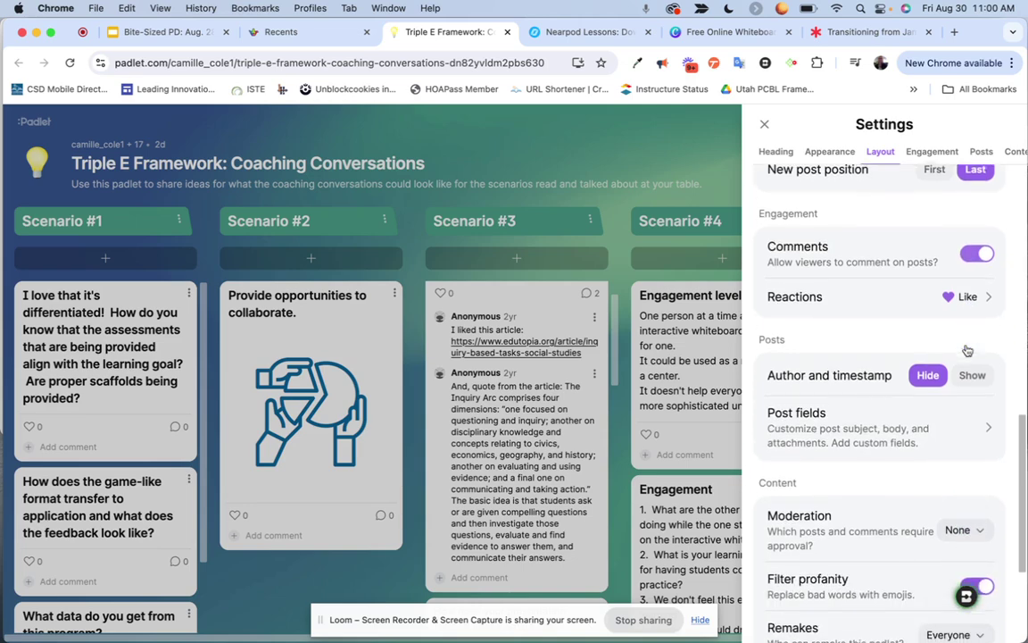
{"action": "scroll", "coordinate": [967, 314], "scroll_direction": "down", "scroll_amount": 1}
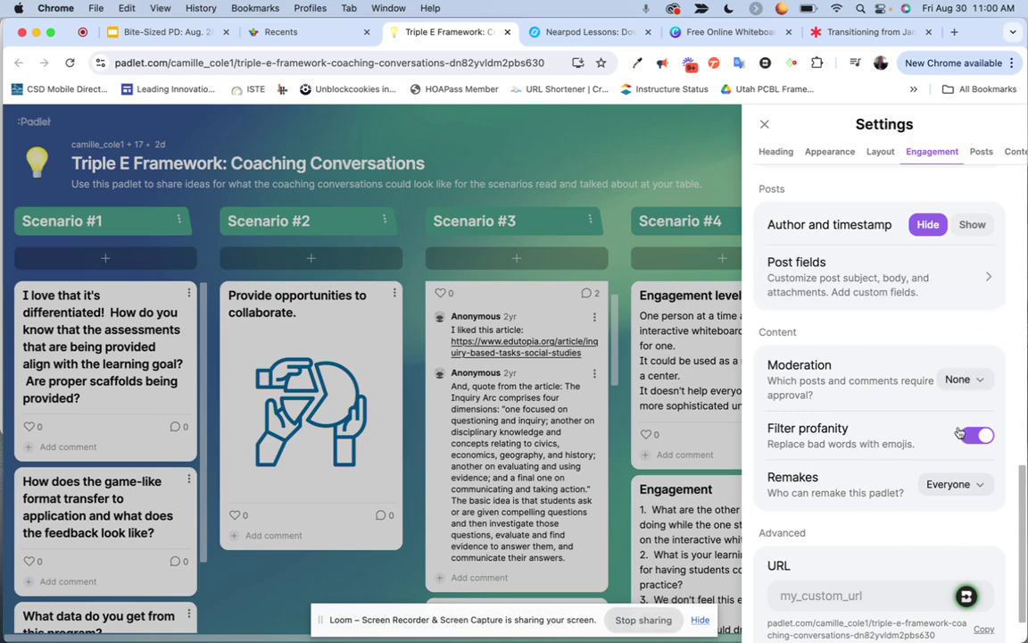
{"action": "left_click", "coordinate": [964, 379]}
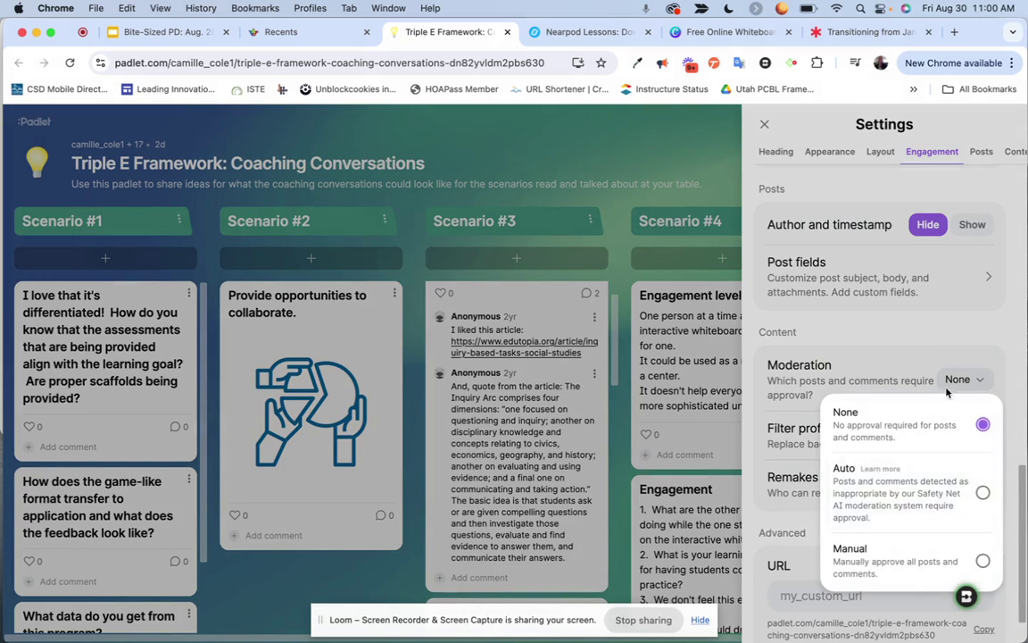
{"action": "left_click", "coordinate": [947, 392]}
{"action": "scroll", "coordinate": [928, 357], "scroll_direction": "down", "scroll_amount": 1}
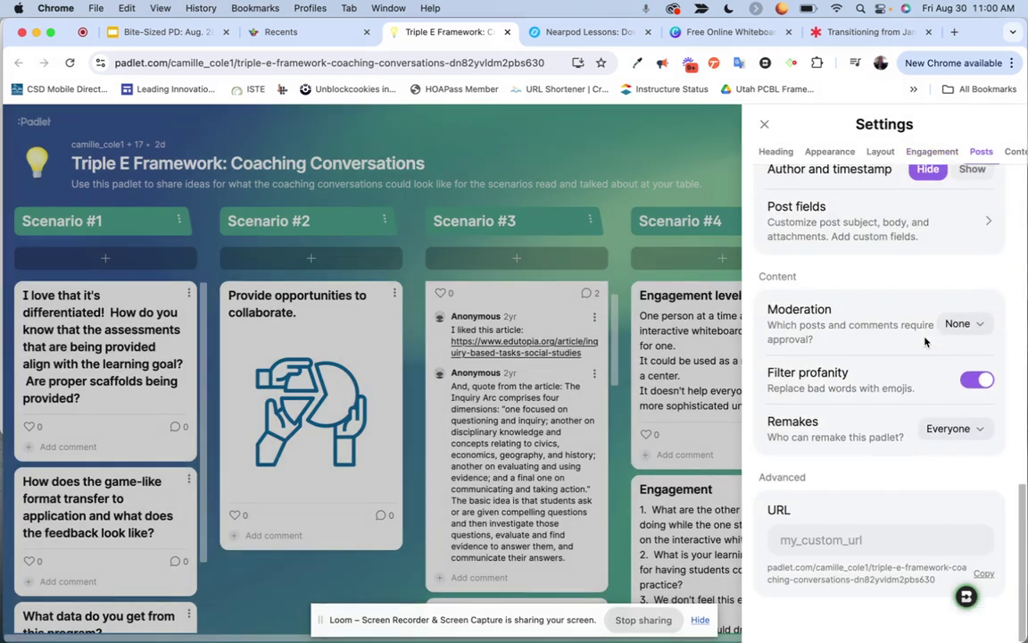
{"action": "scroll", "coordinate": [926, 341], "scroll_direction": "up", "scroll_amount": 4}
{"action": "scroll", "coordinate": [925, 342], "scroll_direction": "up", "scroll_amount": 5}
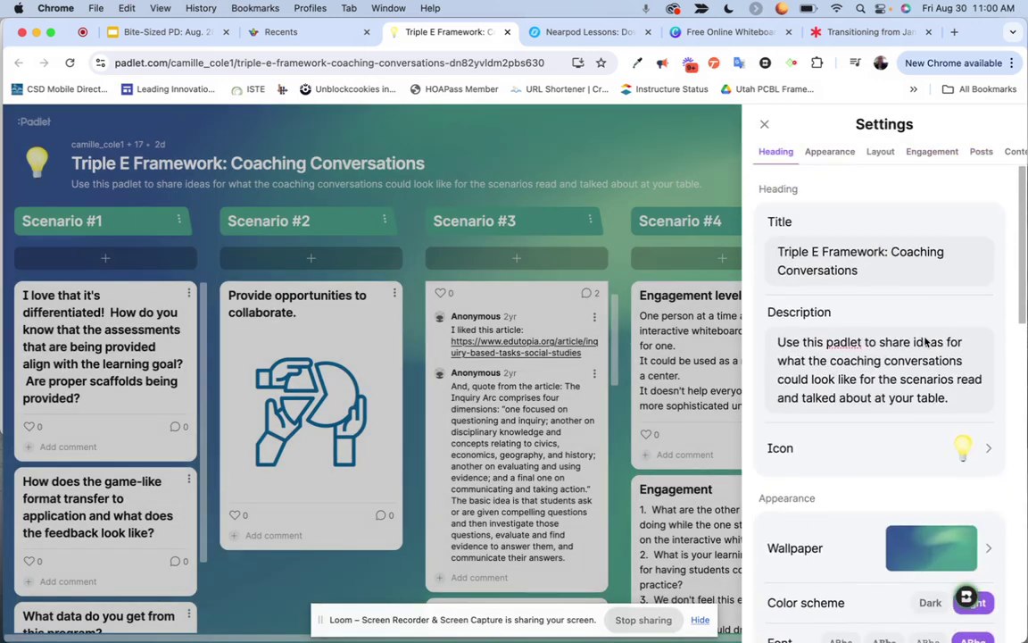
{"action": "left_click", "coordinate": [839, 151]}
{"action": "left_click", "coordinate": [882, 154]}
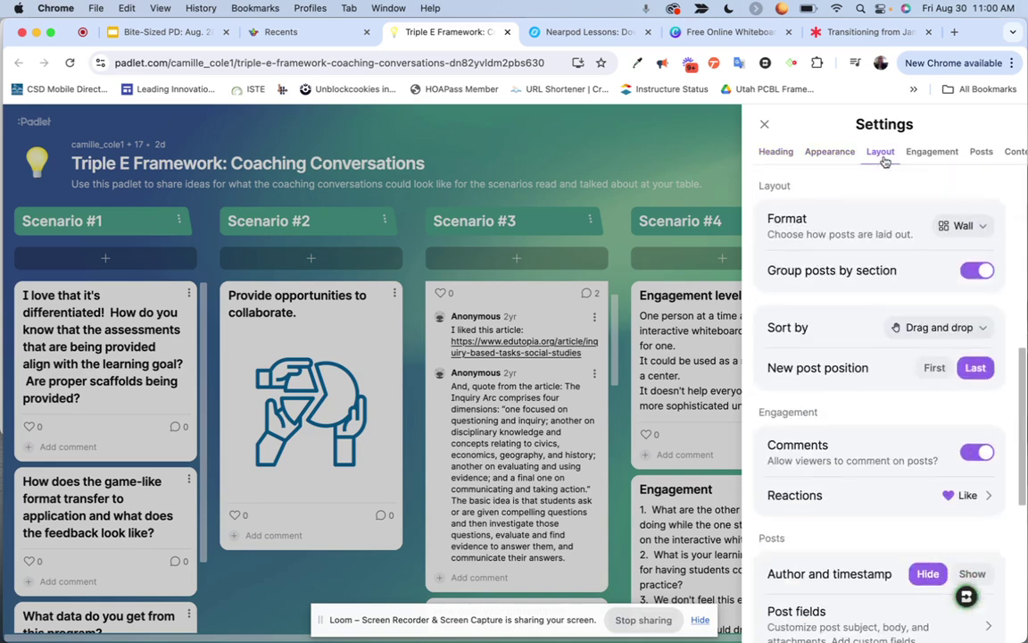
{"action": "left_click", "coordinate": [931, 153]}
{"action": "left_click", "coordinate": [764, 126]}
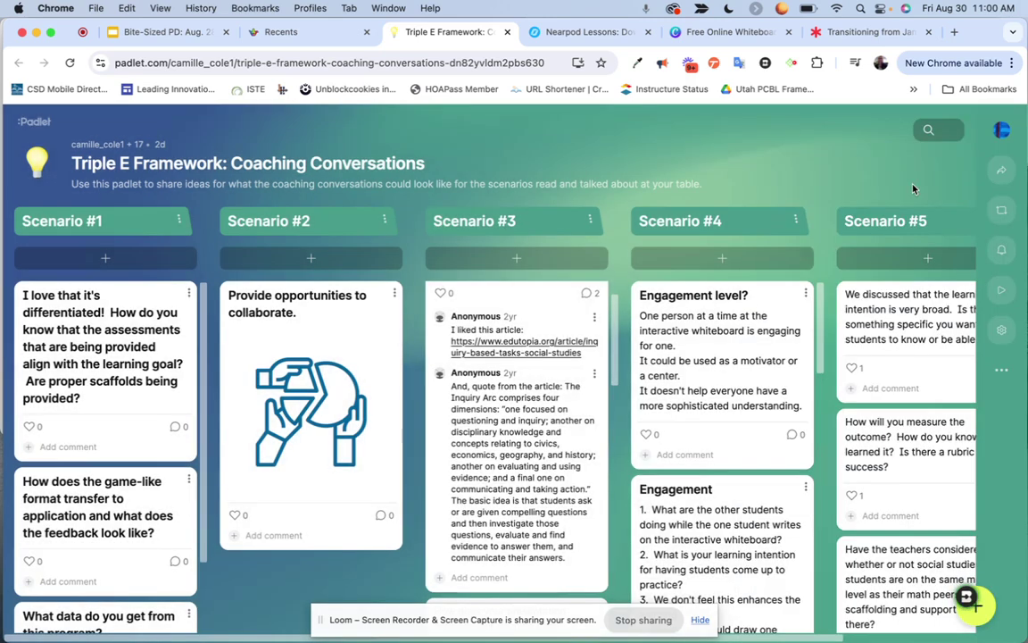
{"action": "left_click", "coordinate": [1000, 172]}
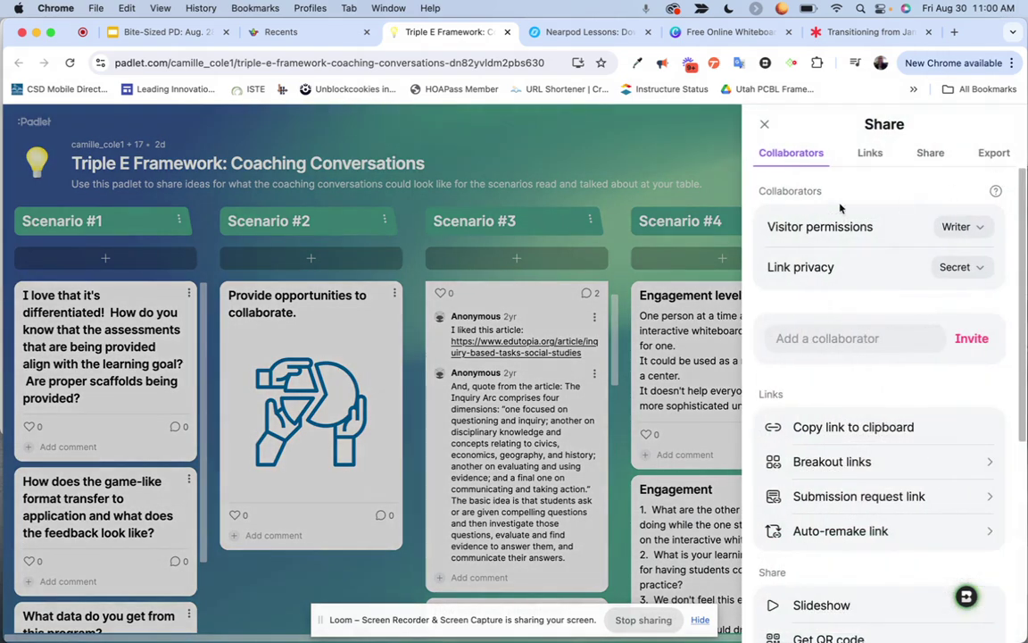
{"action": "left_click", "coordinate": [870, 153]}
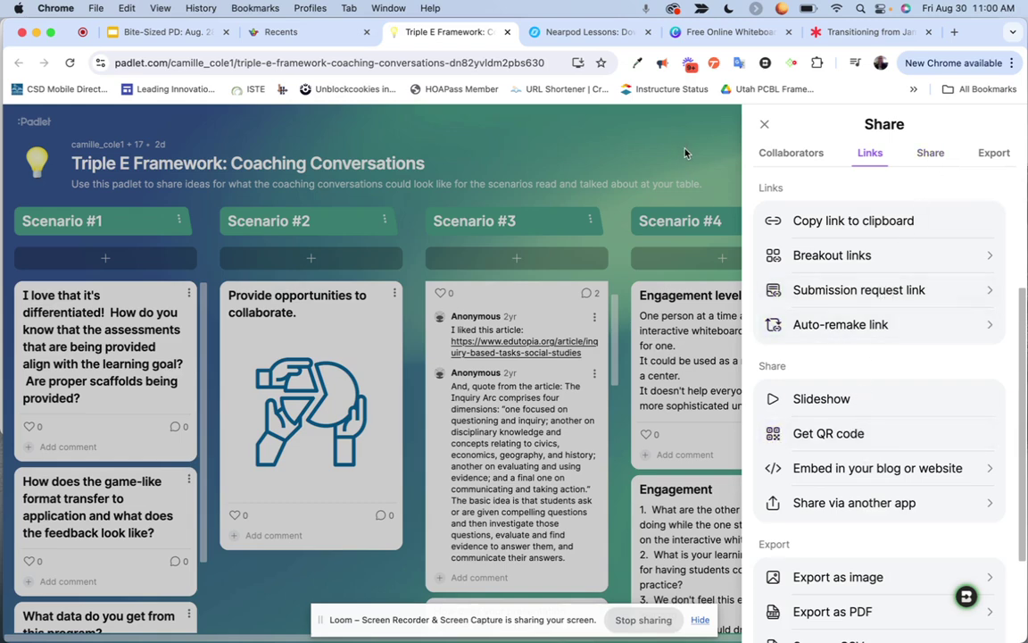
{"action": "scroll", "coordinate": [852, 505], "scroll_direction": "down", "scroll_amount": 2}
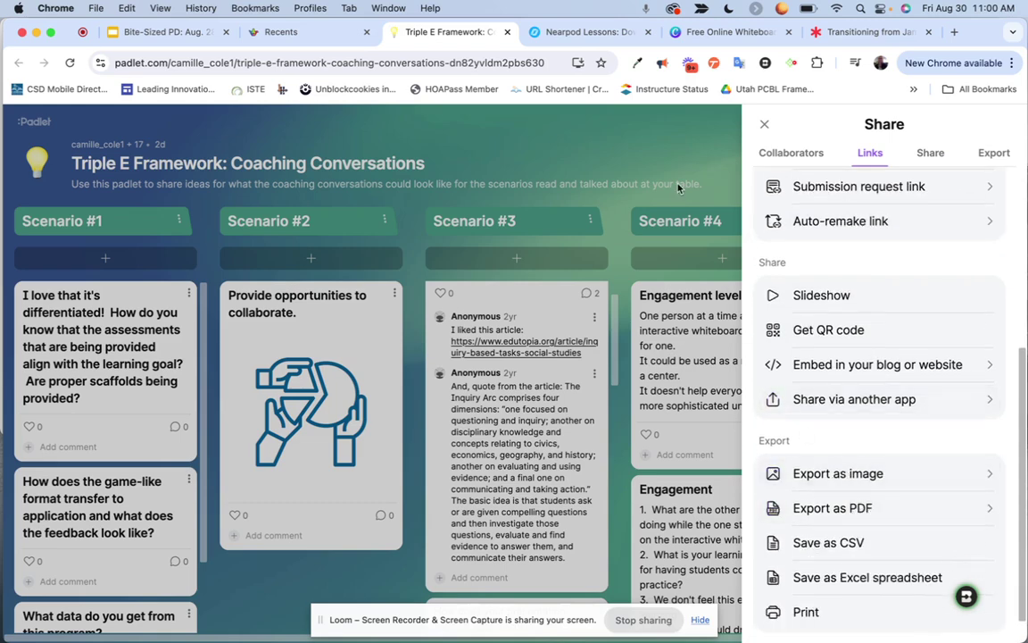
{"action": "left_click", "coordinate": [679, 159]}
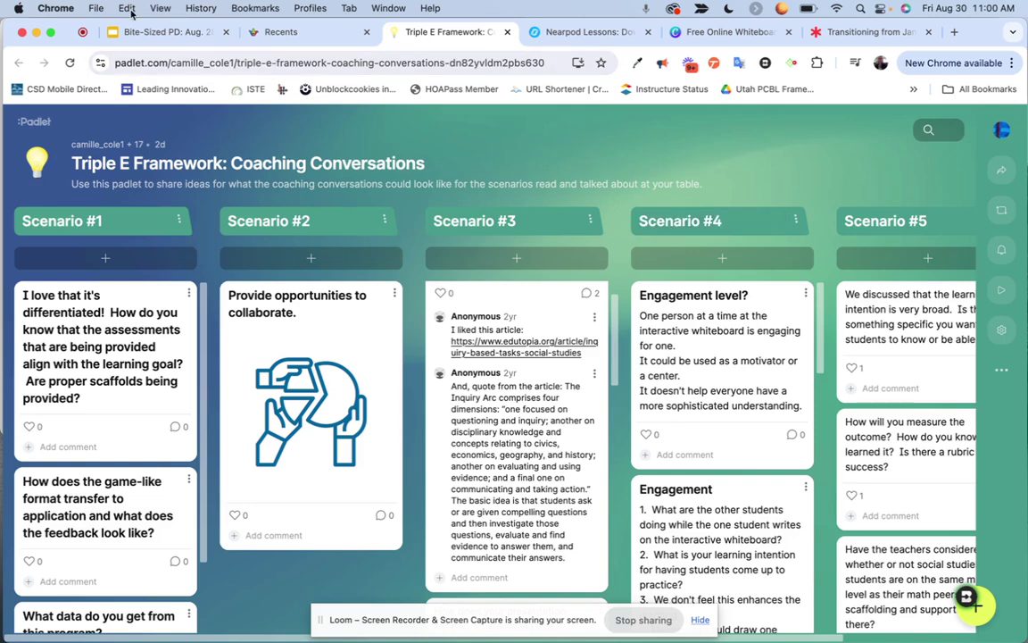
{"action": "left_click", "coordinate": [151, 32]}
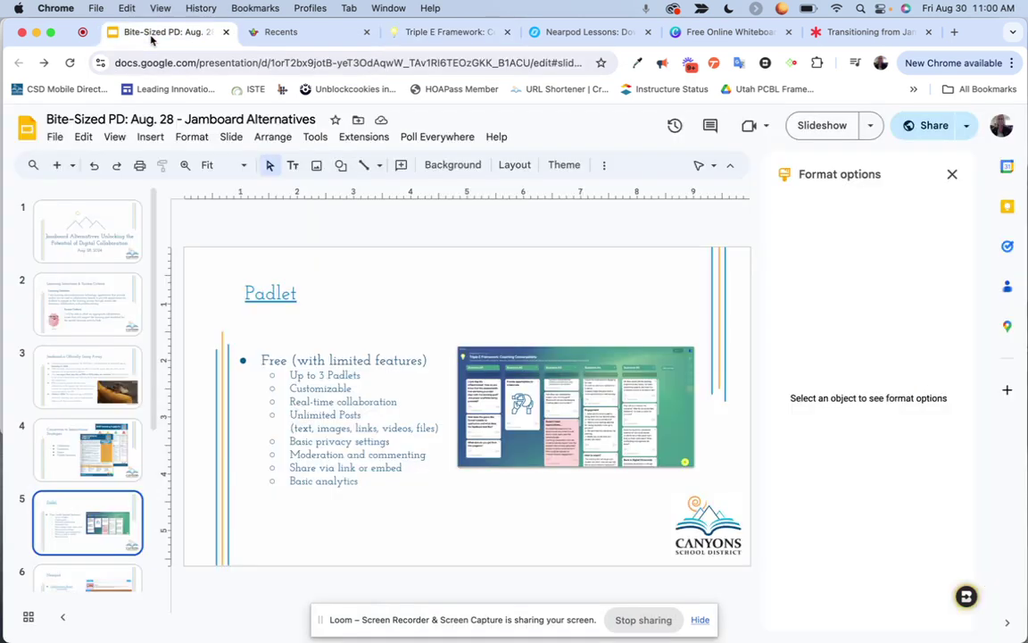
Step: Present the Jamboard Alternatives deck full screen, advance to the Nearpod slide, then exit
{"action": "left_click", "coordinate": [835, 129]}
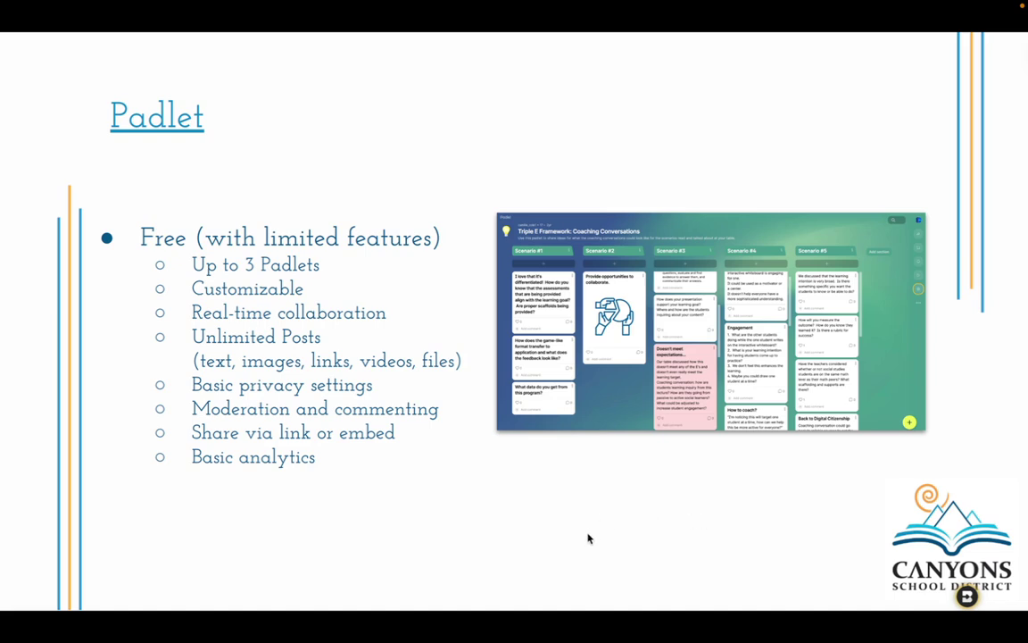
{"action": "key", "text": "Right"}
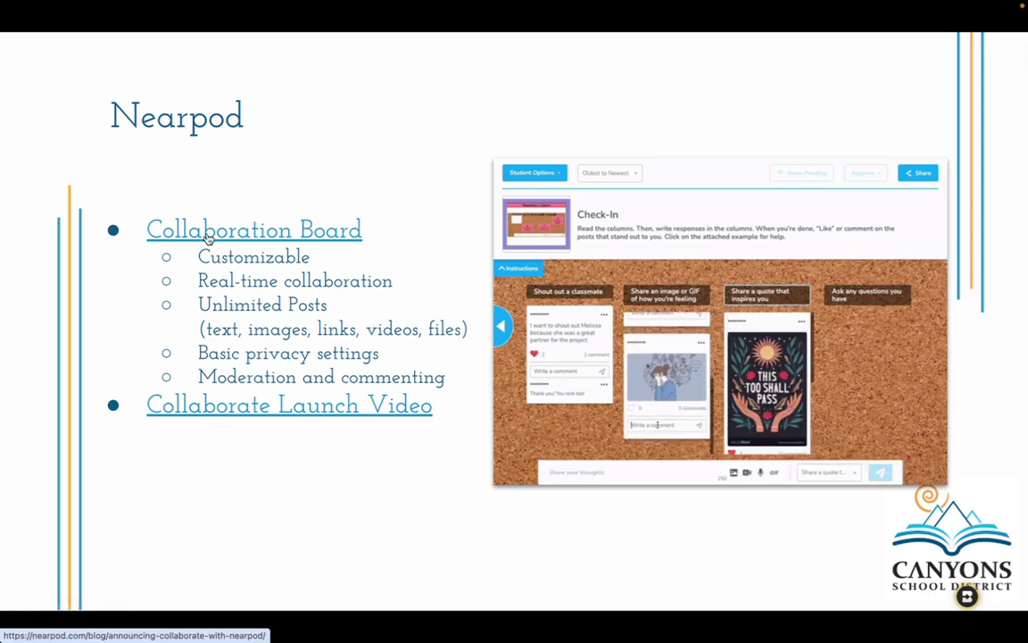
{"action": "key", "text": "Escape"}
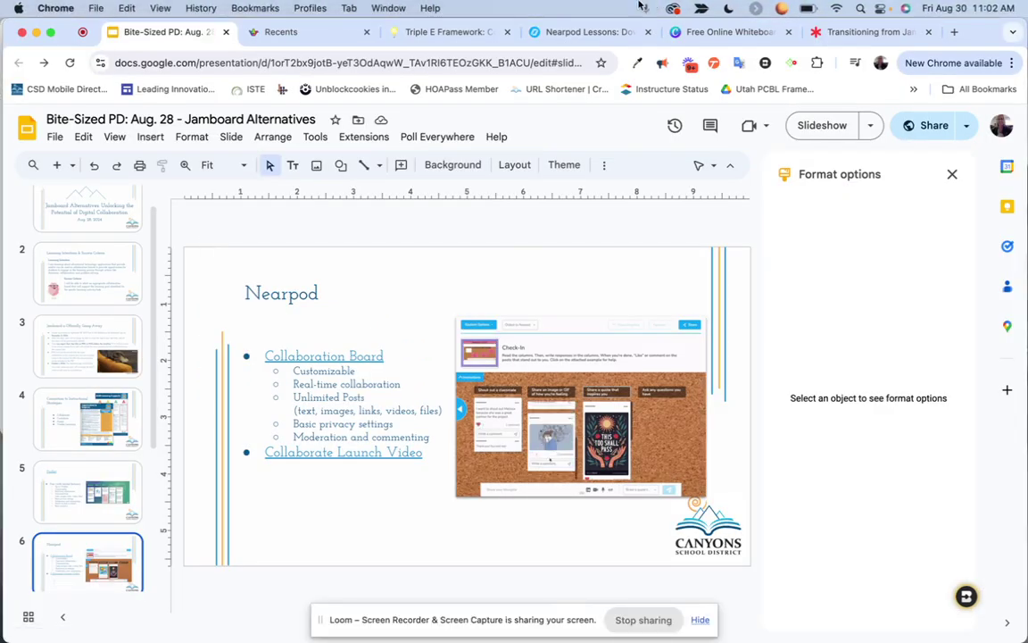
Step: Switch to the Nearpod Lessons browser tab showing the My Lessons library
{"action": "left_click", "coordinate": [553, 40]}
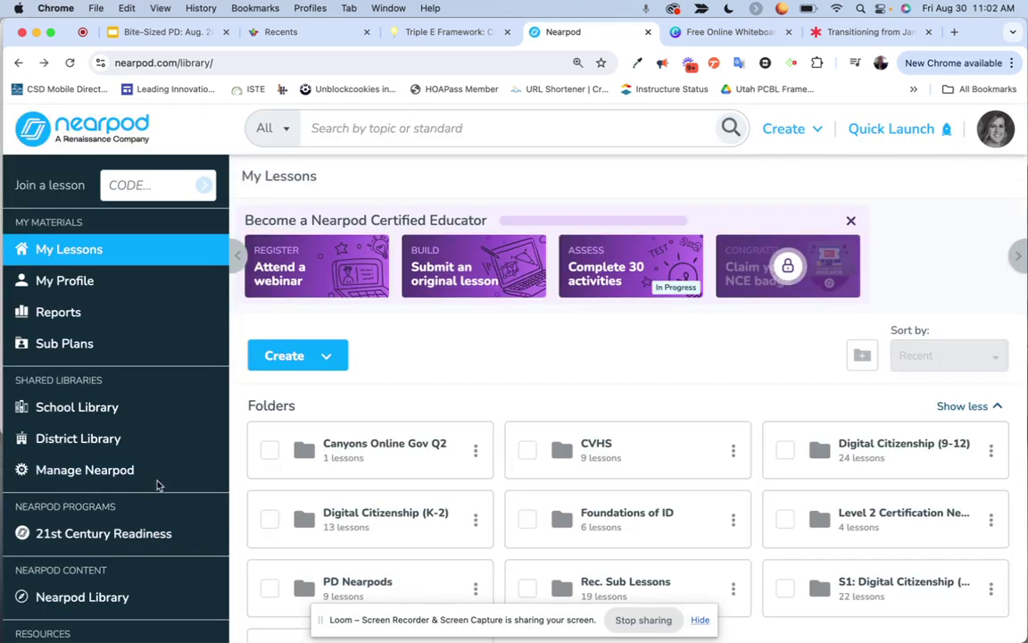
Step: Preview 'Explicit Instruction Using Nearpod' and jump to its Collaborate Board, slide 17 of 21
{"action": "scroll", "coordinate": [322, 540], "scroll_direction": "down", "scroll_amount": 8}
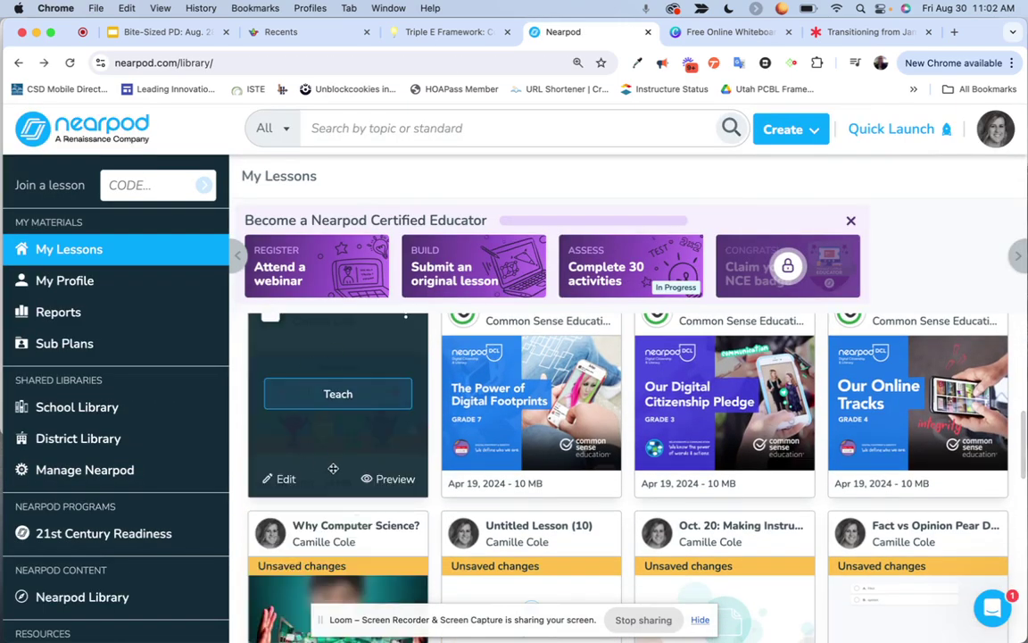
{"action": "left_click", "coordinate": [390, 480]}
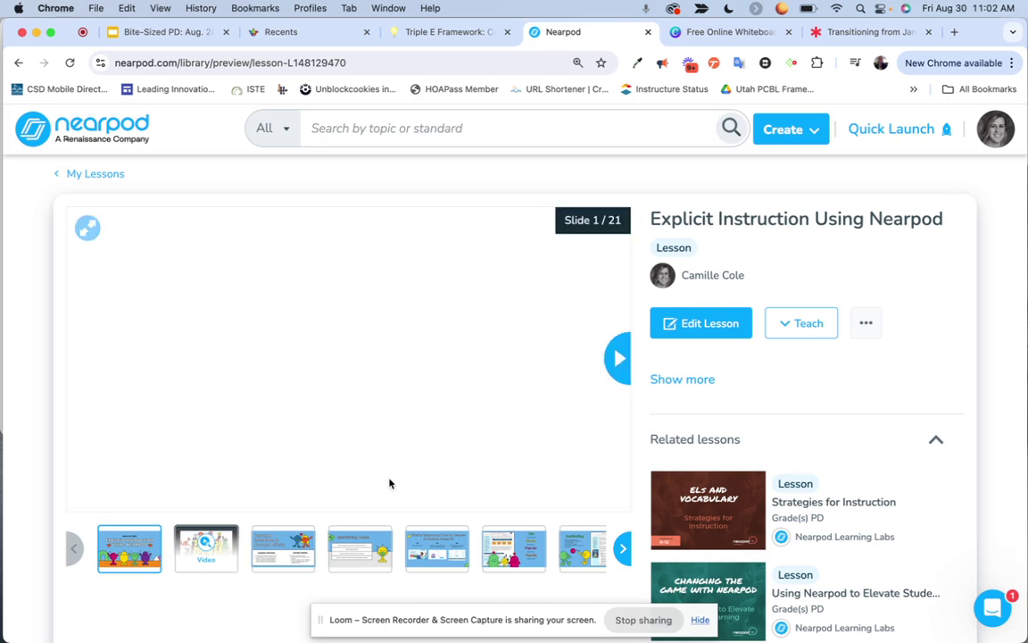
{"action": "left_click", "coordinate": [622, 554]}
{"action": "left_click", "coordinate": [623, 554]}
{"action": "left_click", "coordinate": [625, 556]}
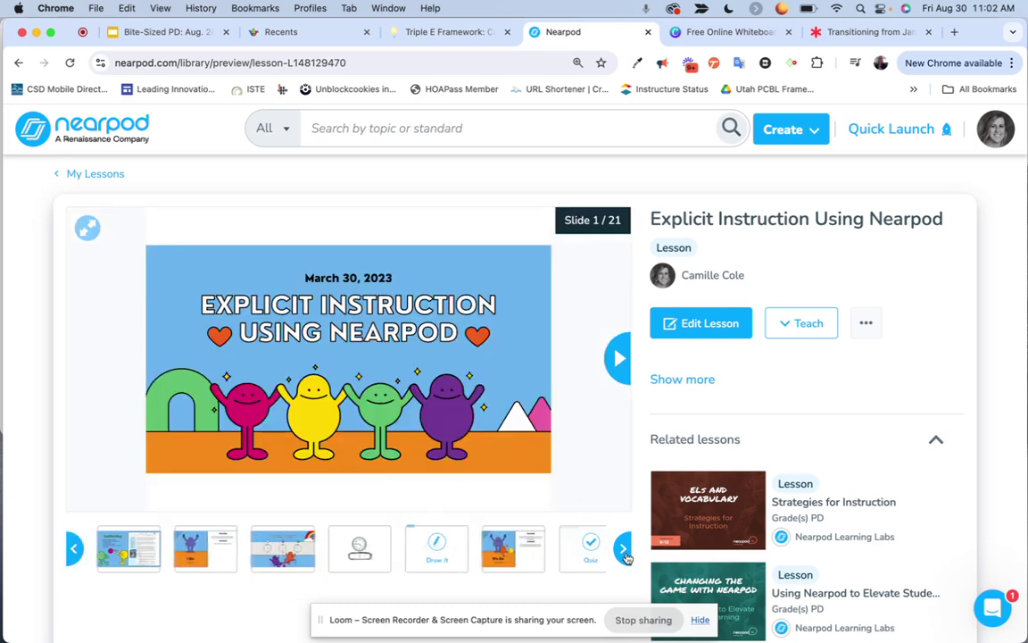
{"action": "left_click", "coordinate": [624, 554]}
{"action": "left_click", "coordinate": [624, 554]}
{"action": "left_click", "coordinate": [624, 553]}
{"action": "left_click", "coordinate": [624, 553]}
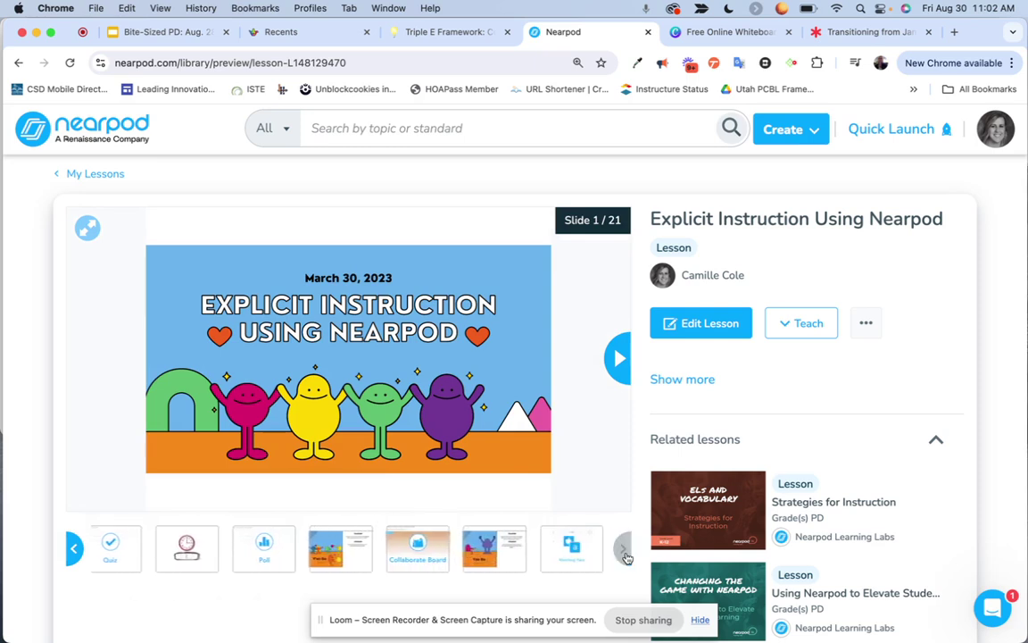
{"action": "left_click", "coordinate": [625, 554]}
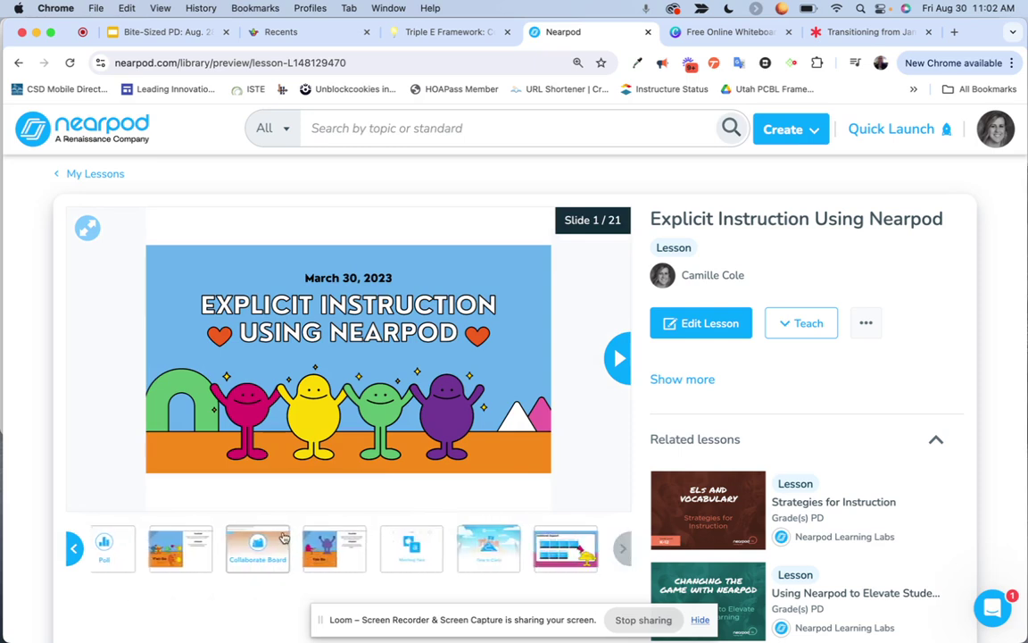
{"action": "left_click", "coordinate": [257, 548]}
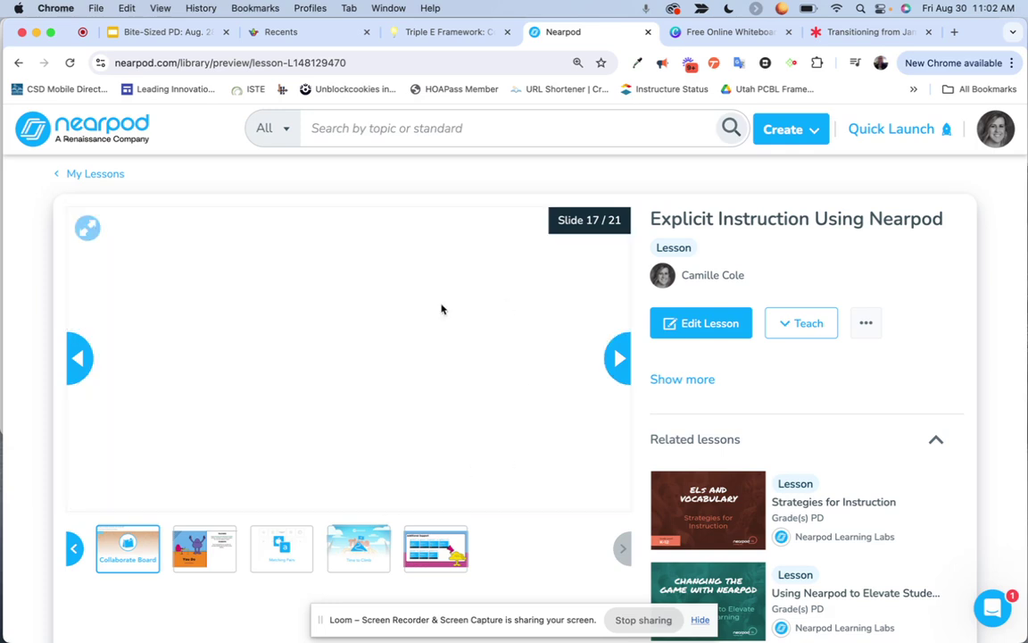